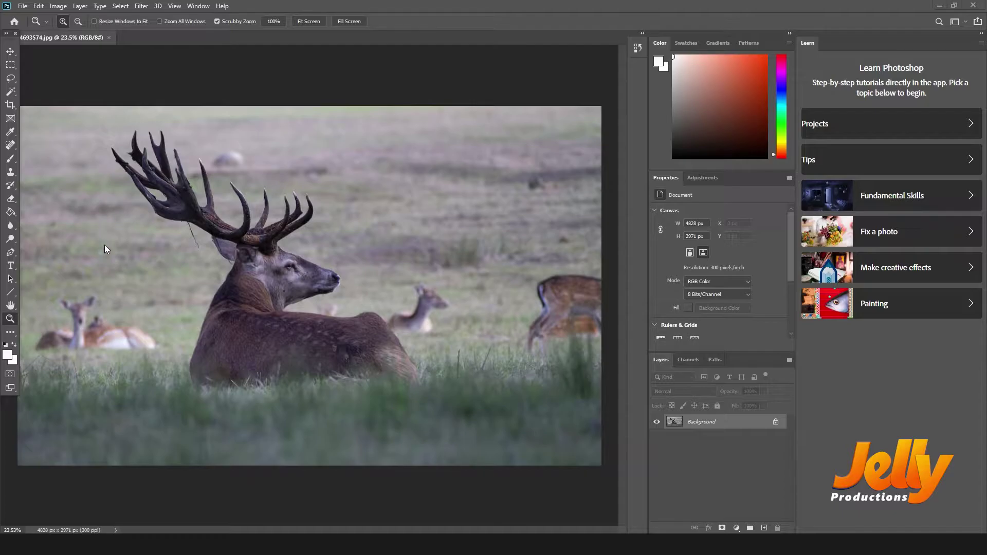
# Try the Move tool, switch to the Rectangular Marquee with M, then open the Edit menu
pyautogui.click(9, 52)
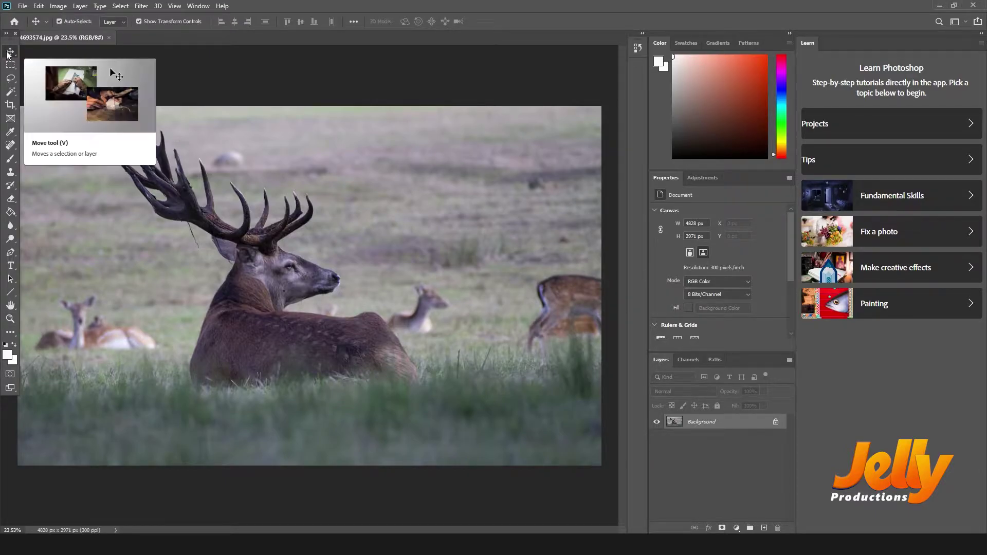
pyautogui.press('m')
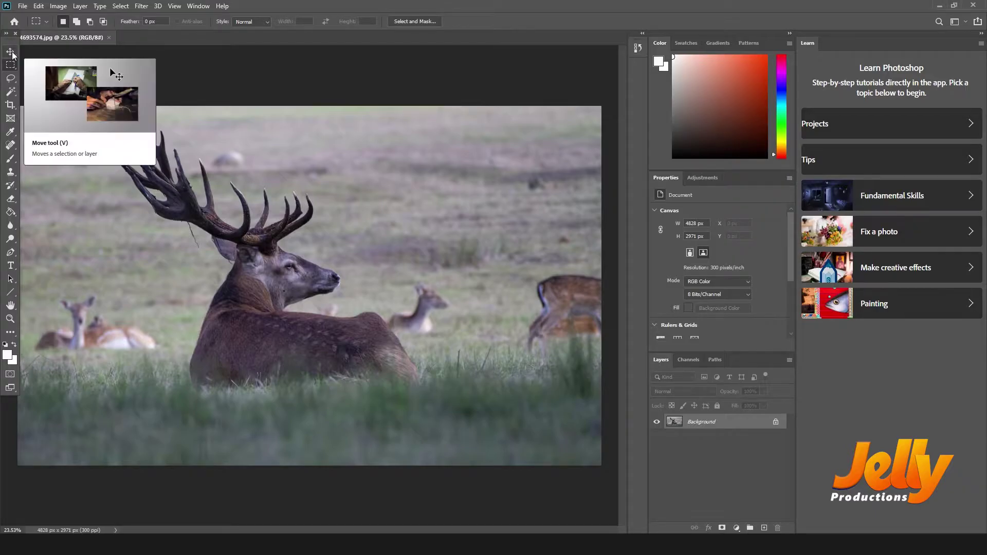
pyautogui.click(39, 7)
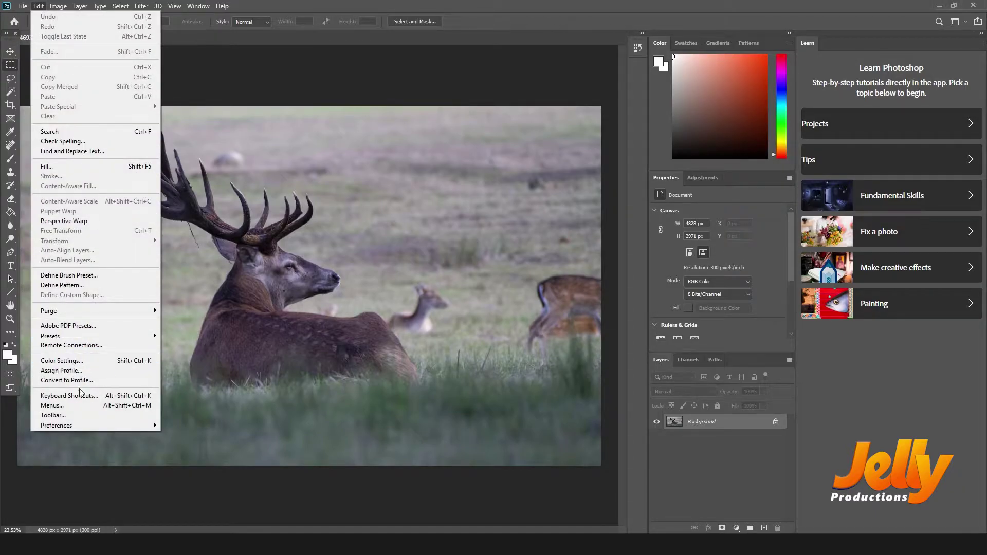
pyautogui.moveTo(57, 425)
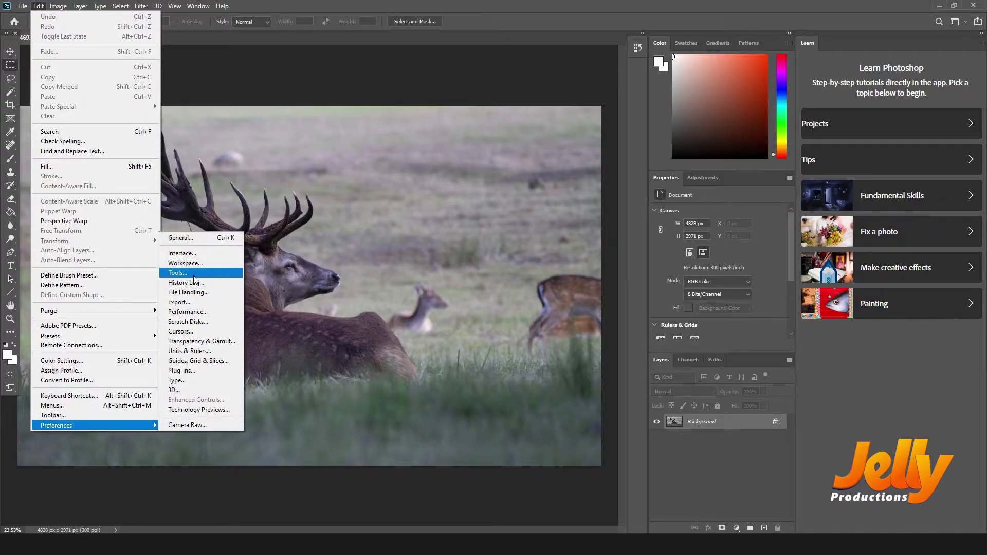
# Turn off Show Rich Tooltips in Tools preferences while keeping Show Tooltips on
pyautogui.click(194, 273)
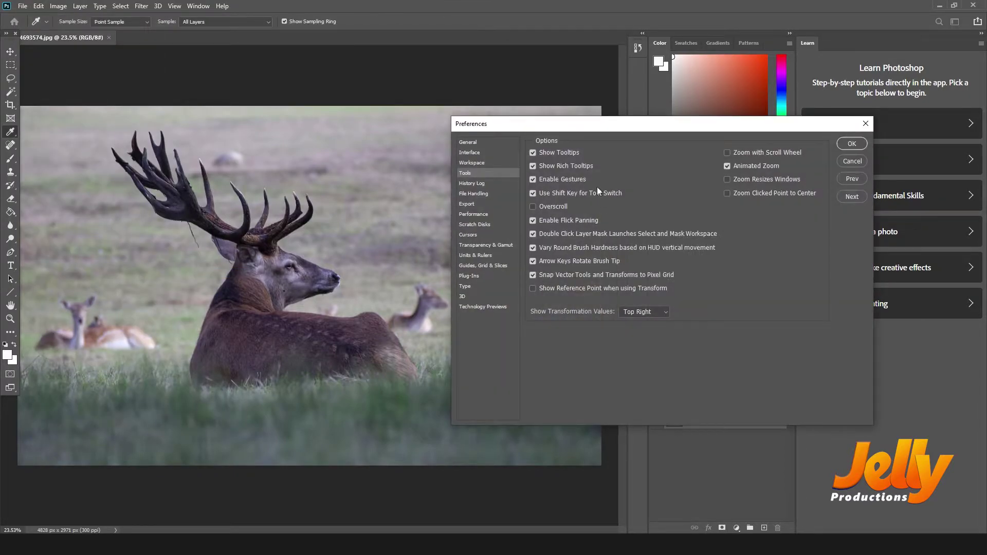
pyautogui.click(533, 154)
pyautogui.click(844, 146)
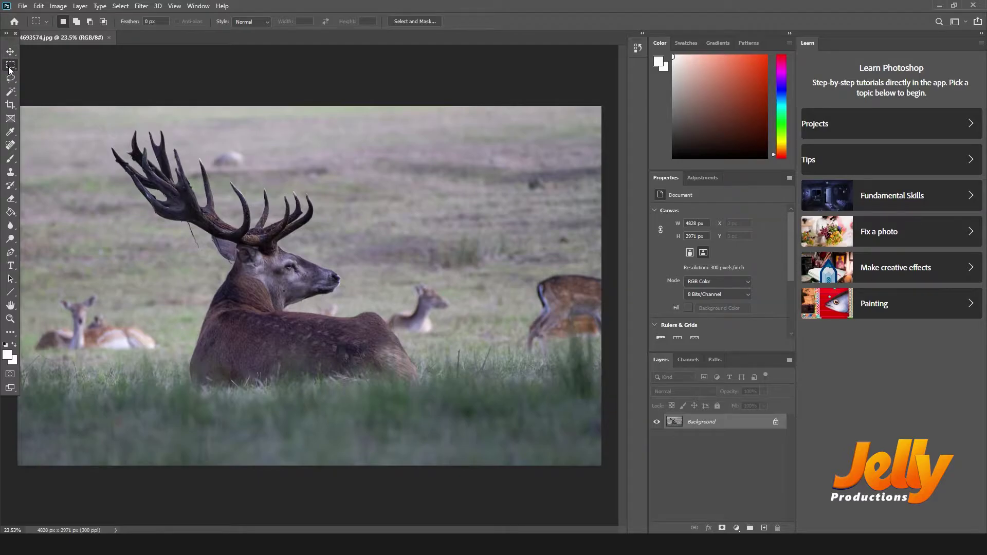
# Reopen the Tools preferences to check the tooltip settings and confirm them
pyautogui.click(38, 5)
pyautogui.moveTo(57, 426)
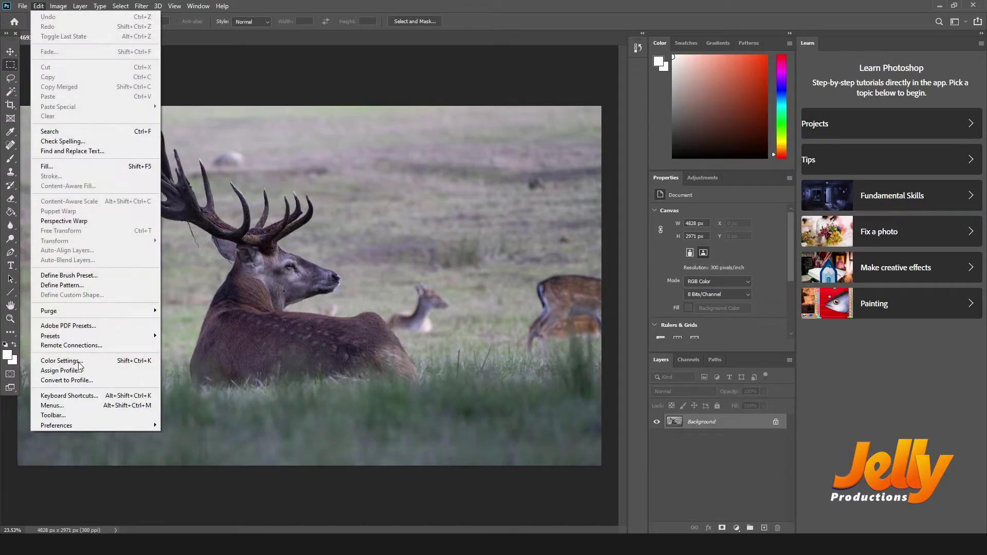
pyautogui.click(180, 273)
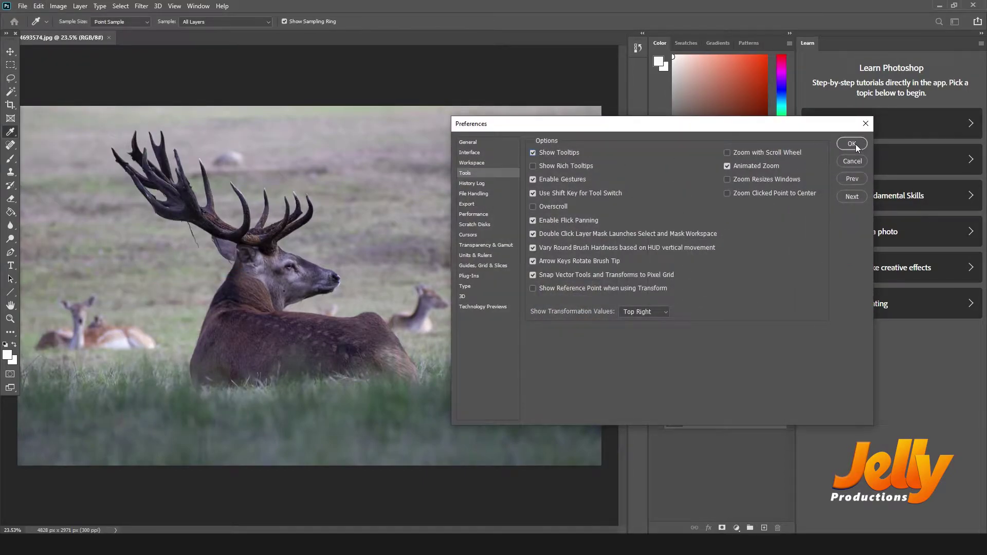
pyautogui.click(853, 144)
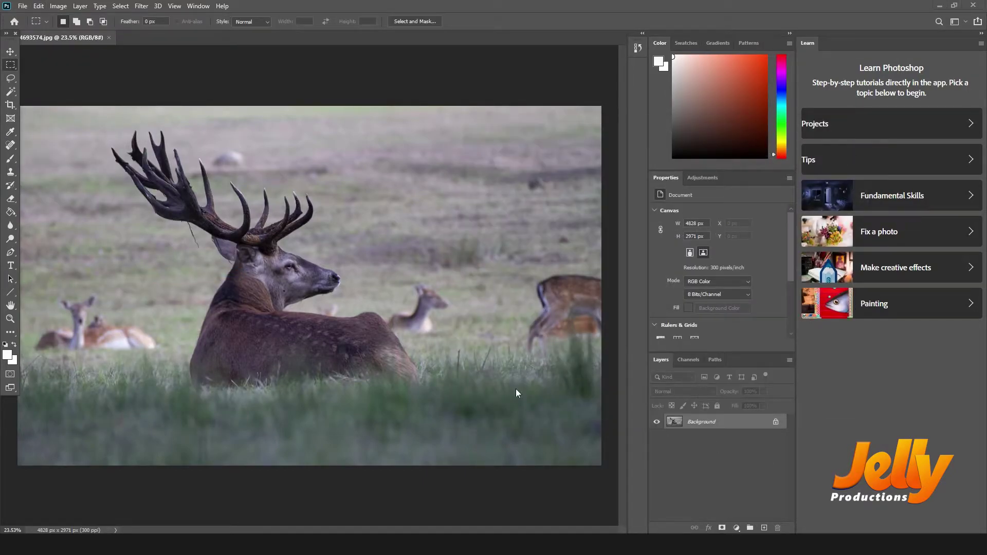
# Browse the lasso, move and marquee groups, try Magnetic Lasso, and end on Lasso Tool
pyautogui.click(14, 81)
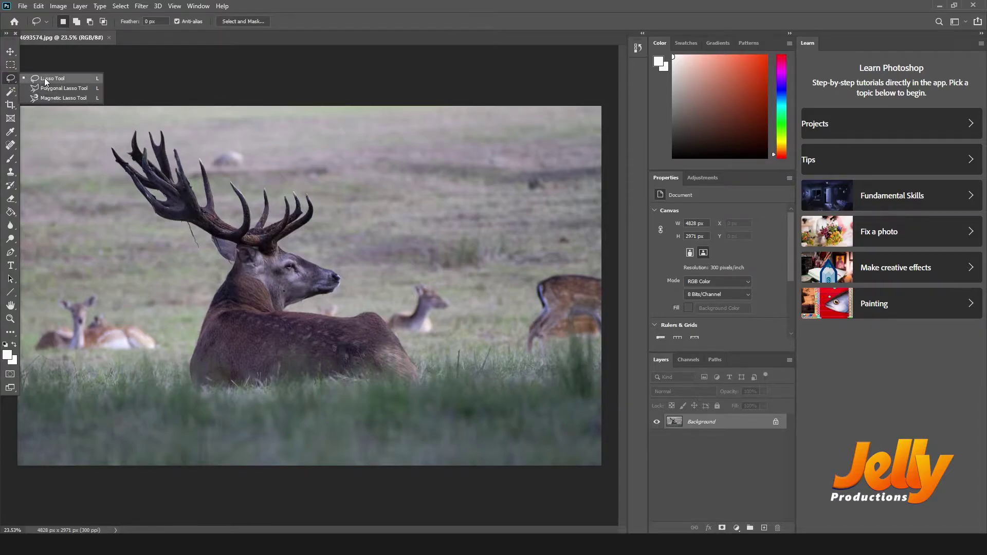
pyautogui.click(86, 95)
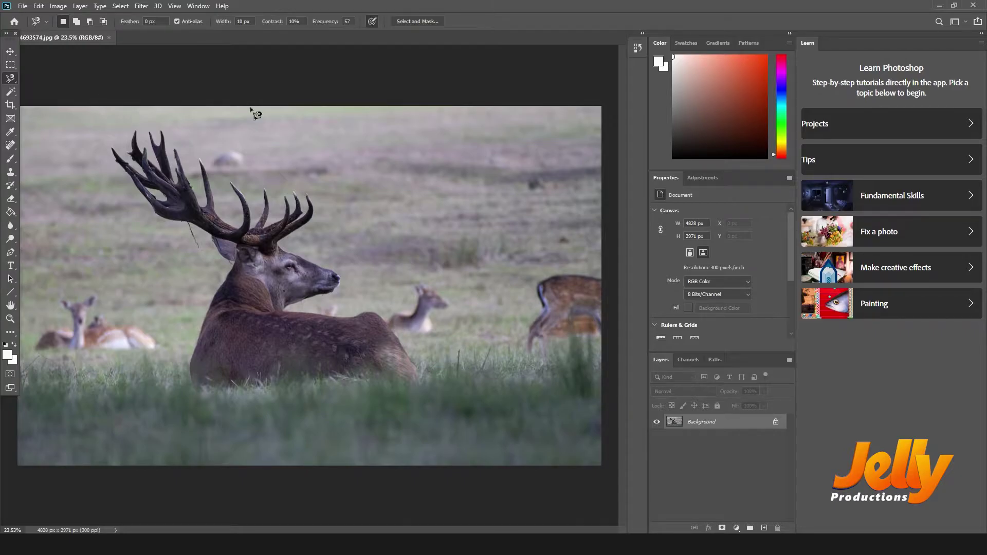
pyautogui.click(12, 53)
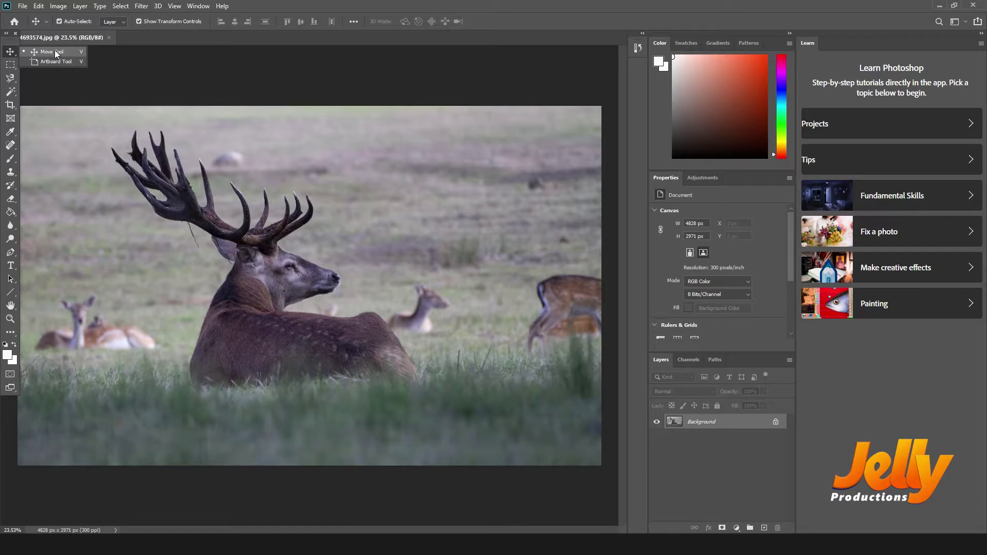
pyautogui.click(11, 68)
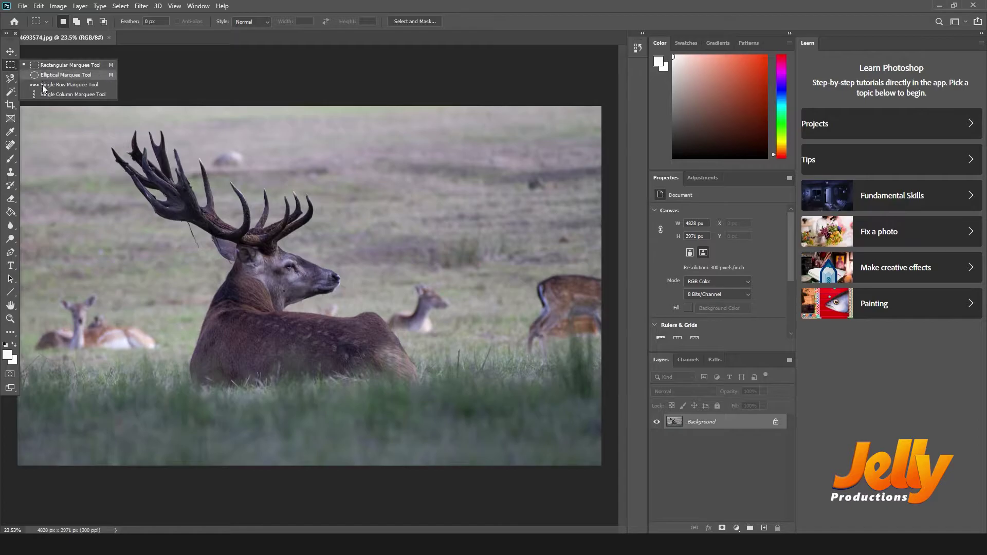
pyautogui.press('Escape')
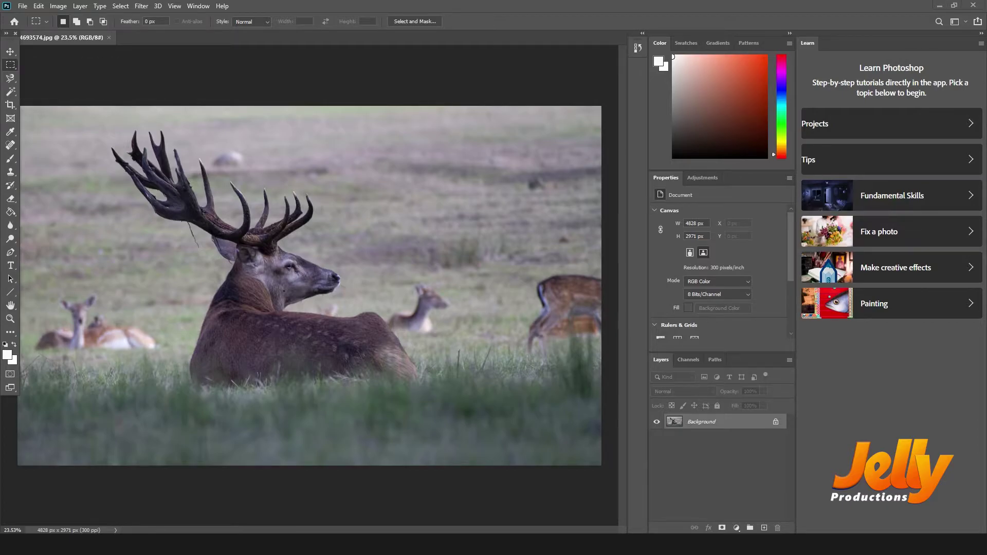
pyautogui.click(11, 79)
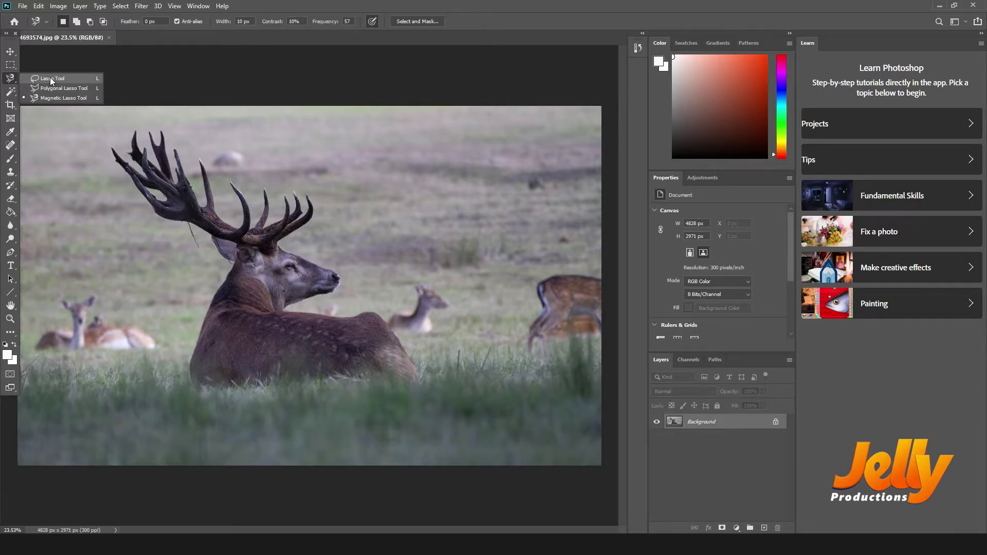
pyautogui.click(50, 79)
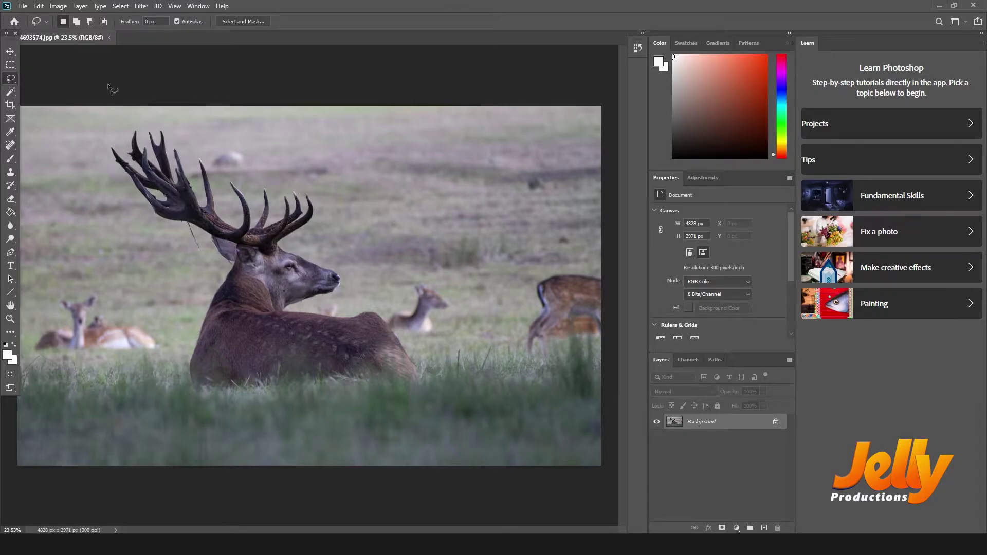
# Pick Polygonal Lasso, return to Lasso Tool, and cycle lasso variants with Shift+L
pyautogui.rightClick(11, 81)
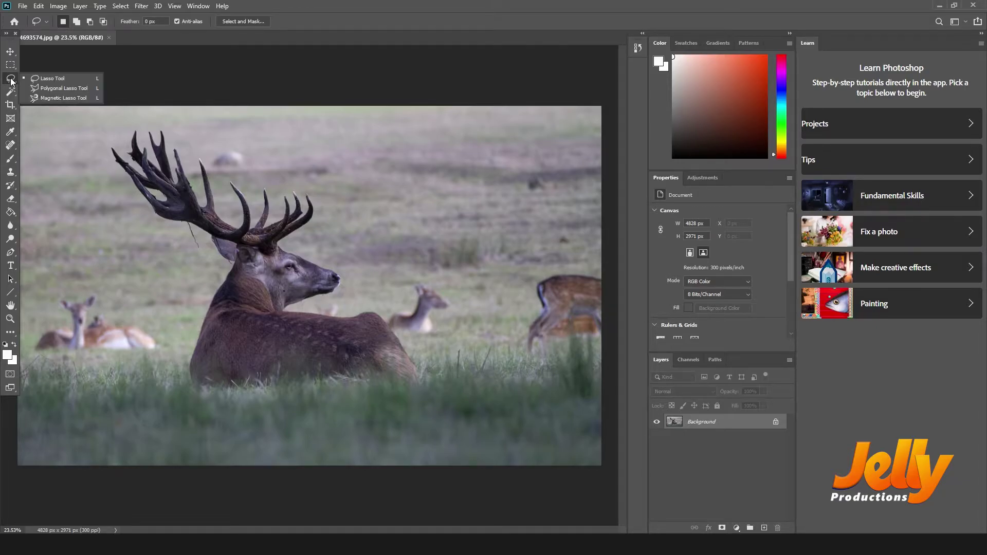
pyautogui.click(45, 87)
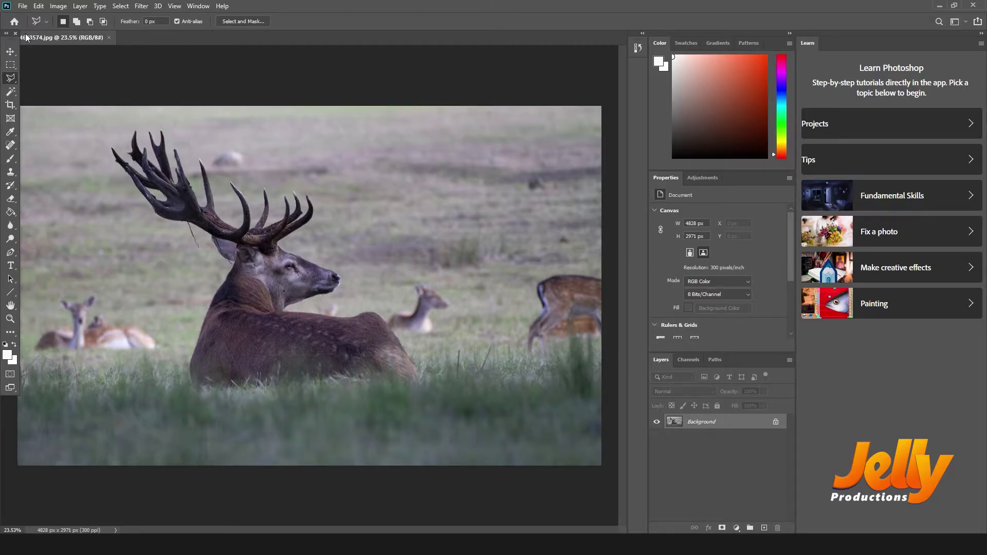
pyautogui.rightClick(10, 82)
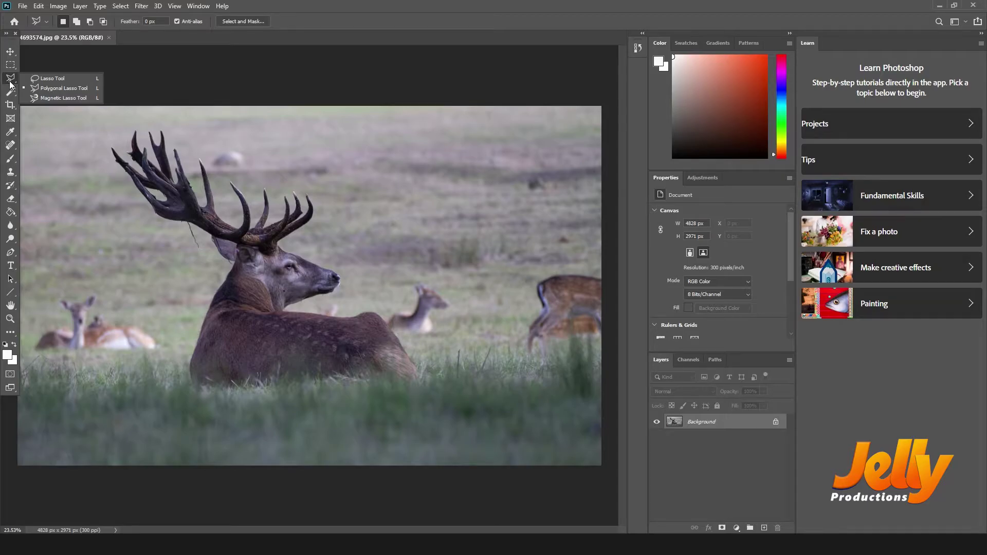
pyautogui.click(48, 79)
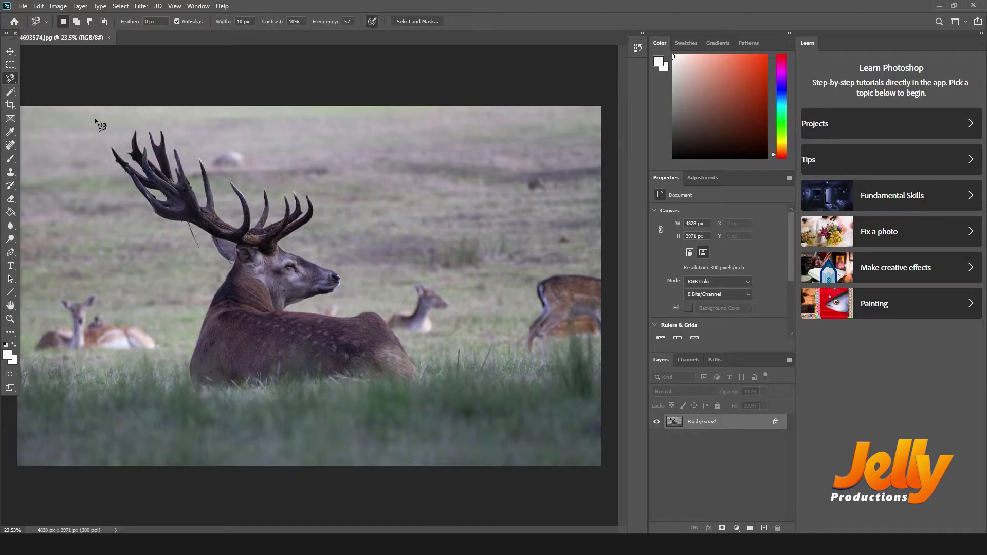
pyautogui.hotkey('shift', 'l')
pyautogui.hotkey('shift', 'l')
pyautogui.hotkey('shift', 'l')
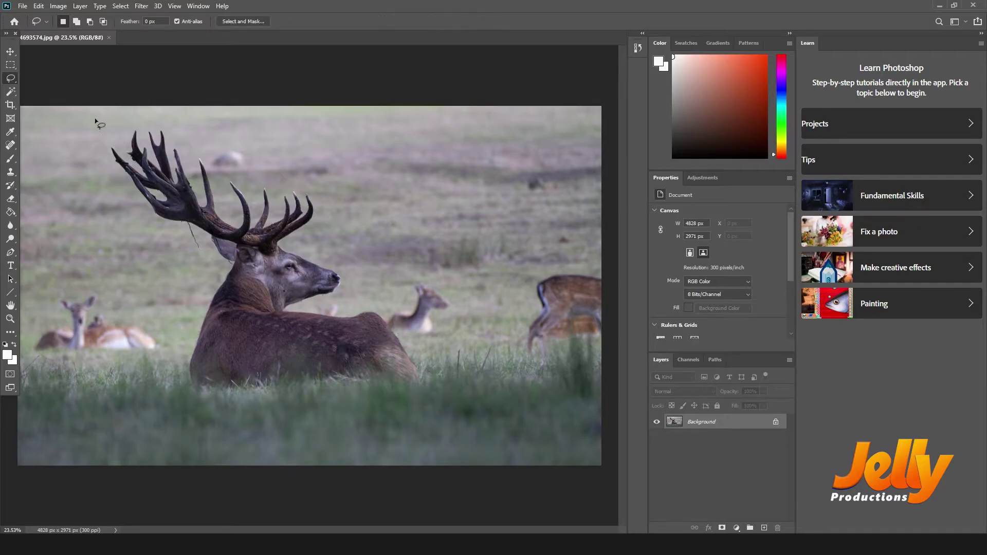
pyautogui.hotkey('shift', 'l')
pyautogui.hotkey('shift', 'l')
pyautogui.hotkey('shift', 'l')
pyautogui.hotkey('shift', 'l')
pyautogui.hotkey('shift', 'l')
pyautogui.hotkey('shift', 'l')
pyautogui.hotkey('shift', 'l')
pyautogui.hotkey('shift', 'l')
pyautogui.hotkey('shift', 'l')
pyautogui.hotkey('shift', 'l')
# Reselect the freehand Lasso Tool and show the Edit menu
pyautogui.rightClick(11, 77)
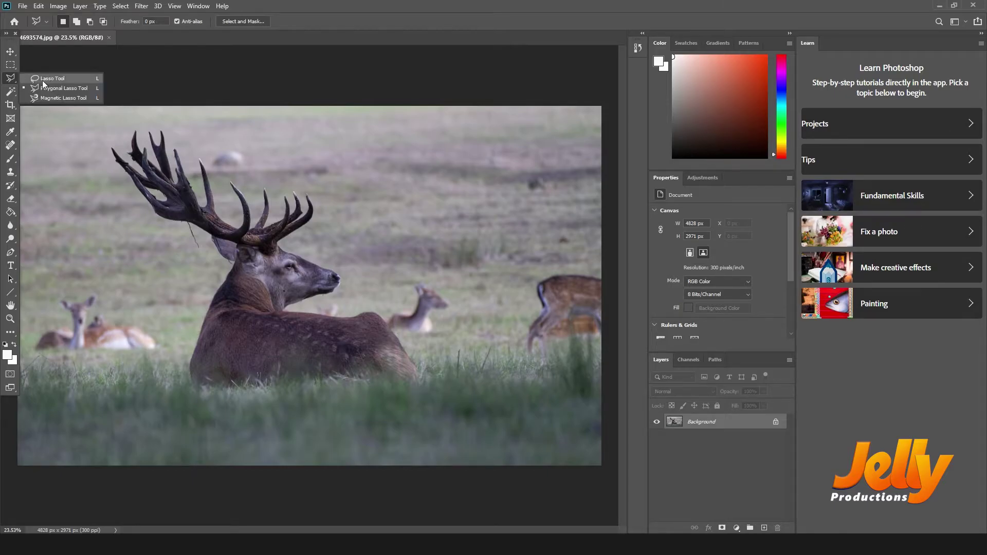
pyautogui.click(43, 78)
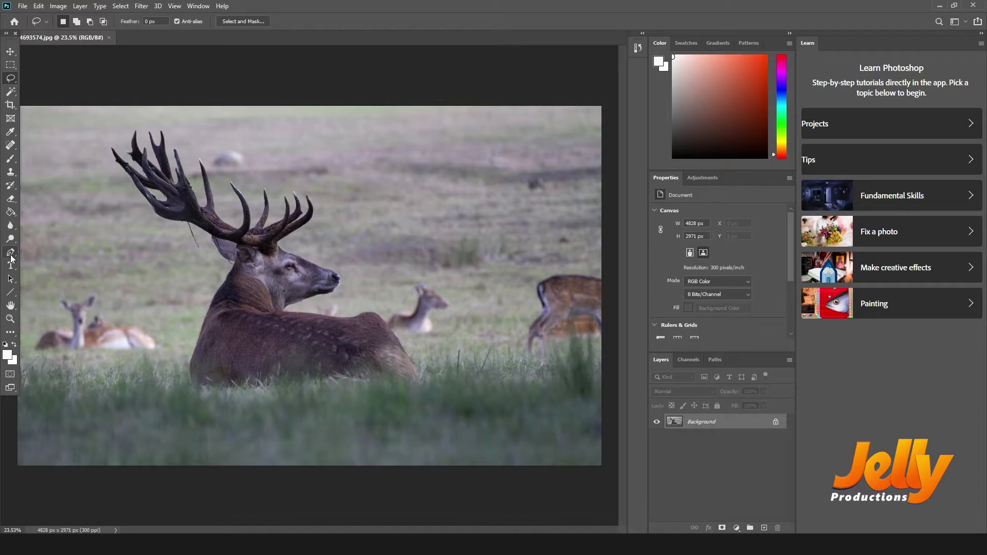
pyautogui.click(44, 7)
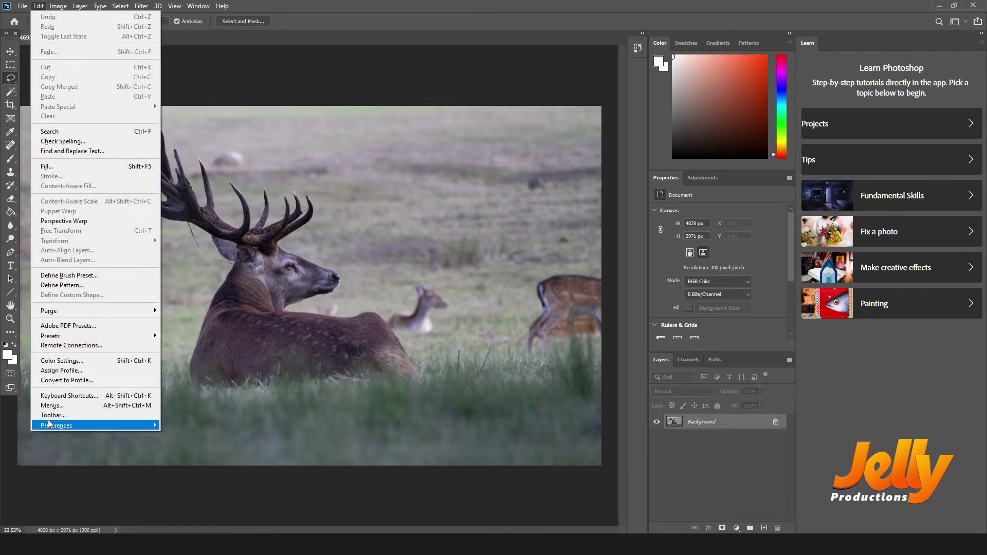
# Open Customize Toolbar from the toolbar's '...' Edit Toolbar option
pyautogui.click(12, 335)
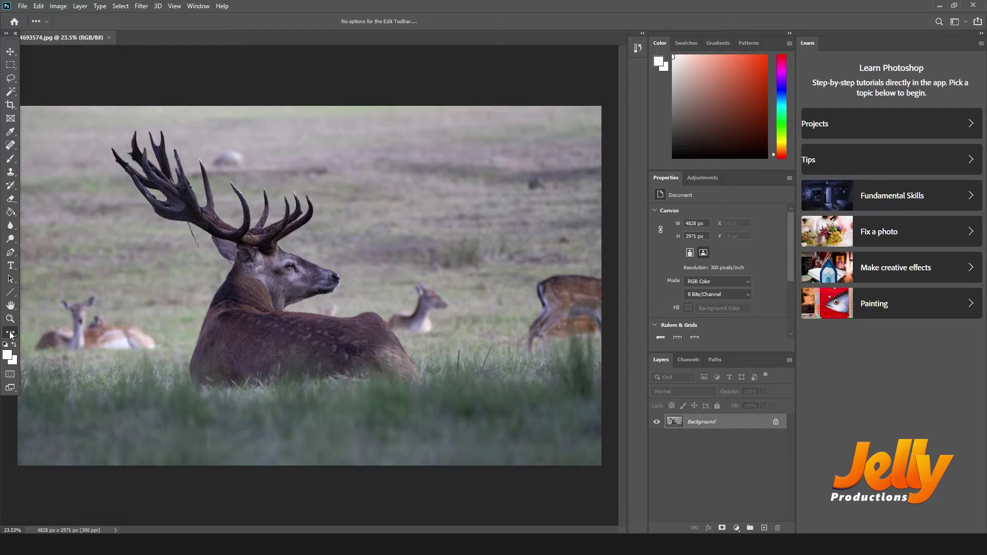
pyautogui.click(11, 334)
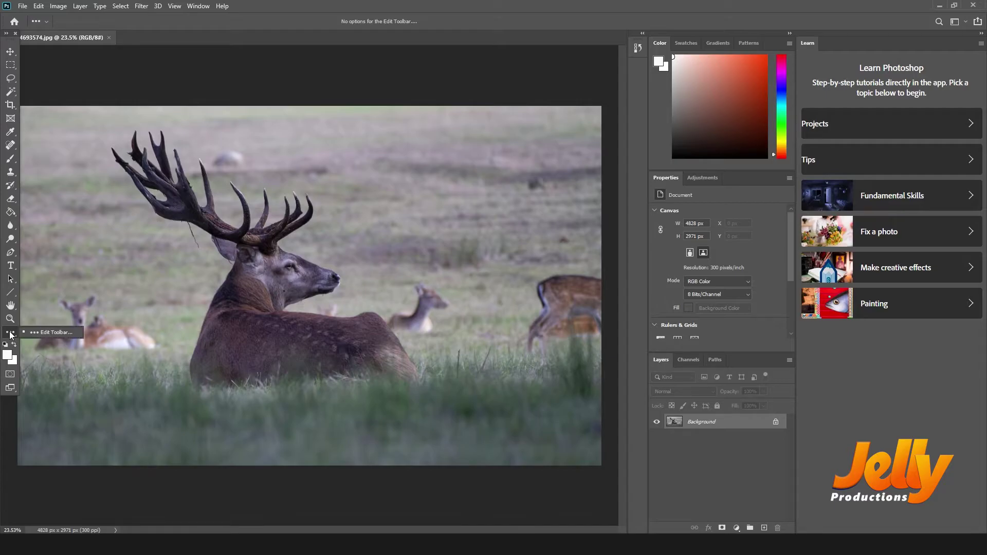
pyautogui.click(39, 333)
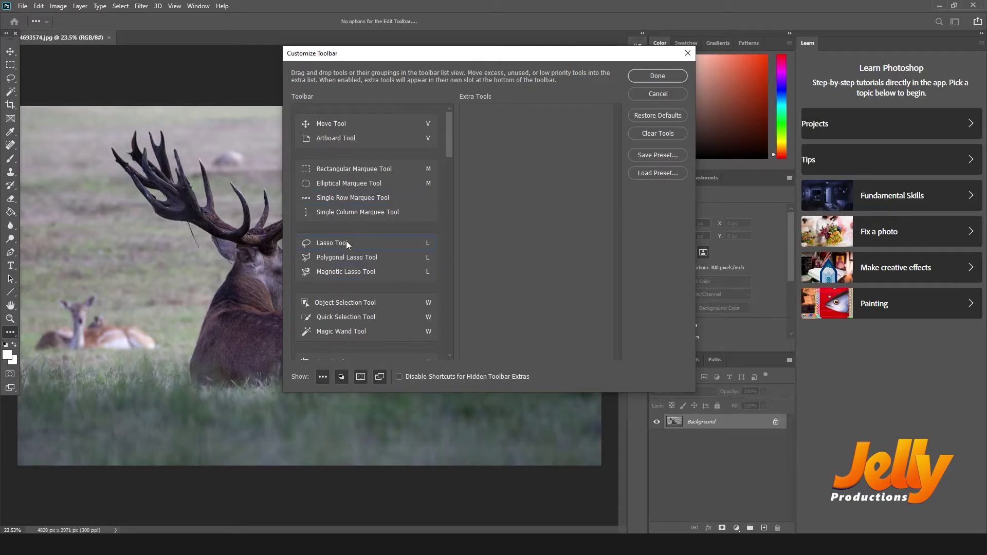
# Move Single Row Marquee and Single Column Marquee tools into the Extra Tools list
pyautogui.click(325, 198)
pyautogui.moveTo(328, 199); pyautogui.dragTo(480, 124)
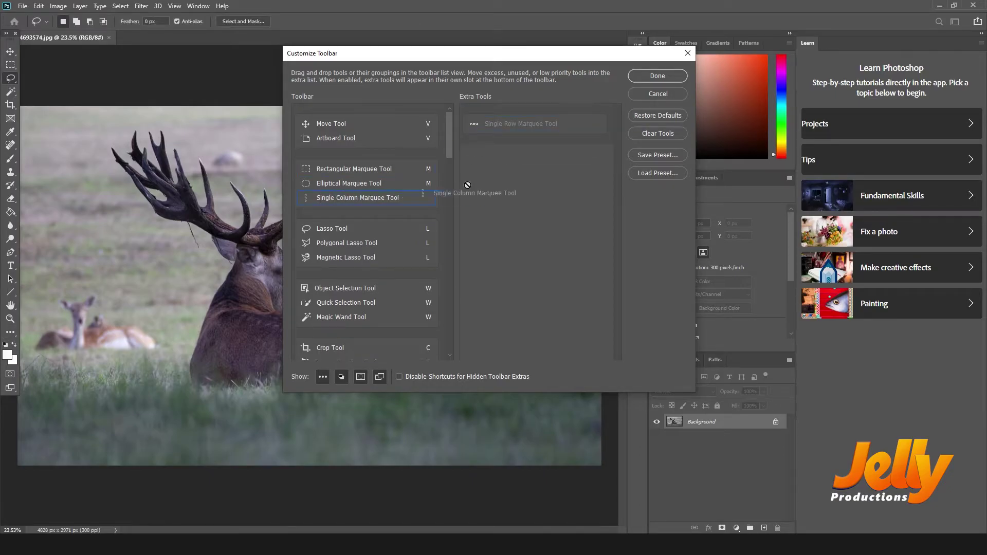
pyautogui.moveTo(321, 199); pyautogui.dragTo(511, 160)
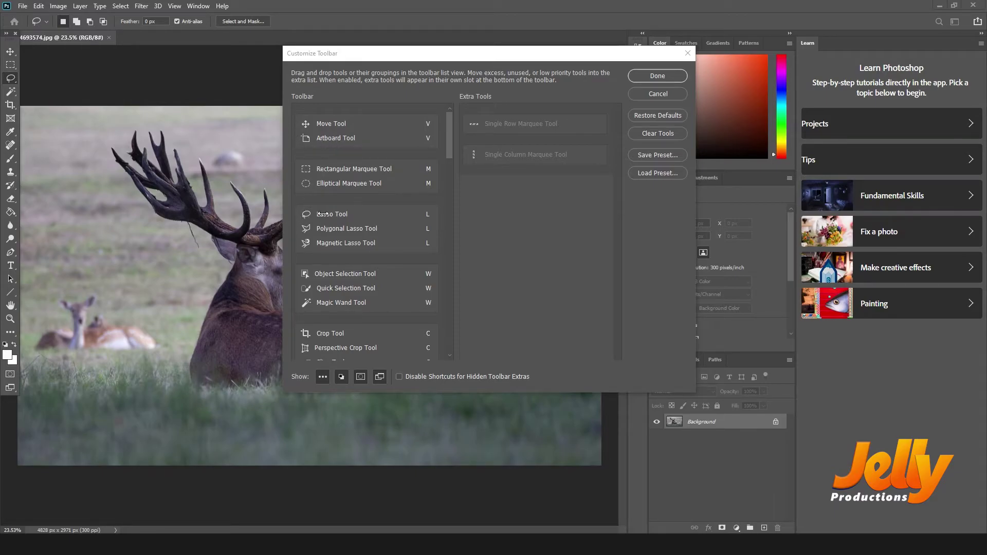
# Put Lasso Tool in the Move/Artboard group; send Polygonal and Magnetic Lasso to Extra Tools
pyautogui.click(319, 231)
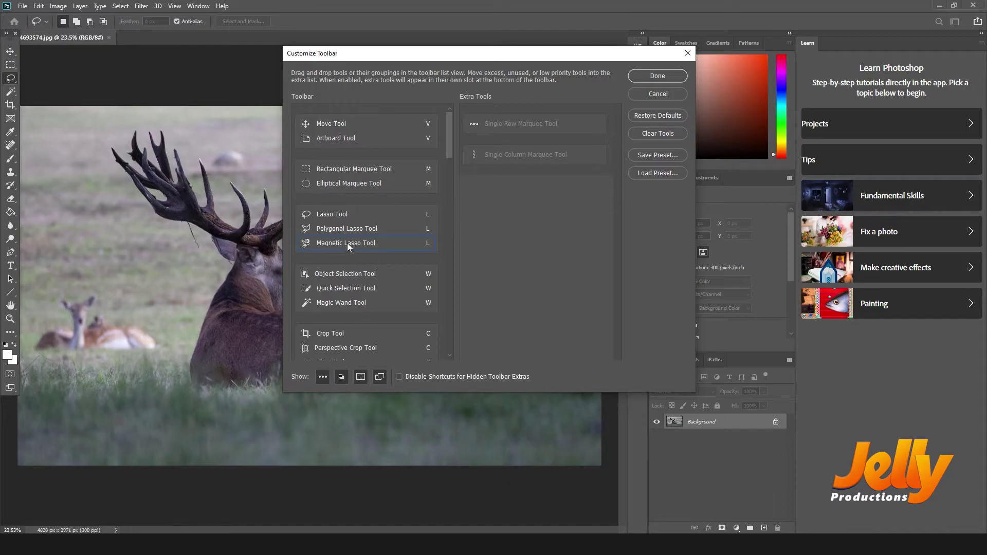
pyautogui.moveTo(347, 243)
pyautogui.mouseDown()
pyautogui.moveTo(347, 258)
pyautogui.moveTo(353, 244)
pyautogui.mouseUp()
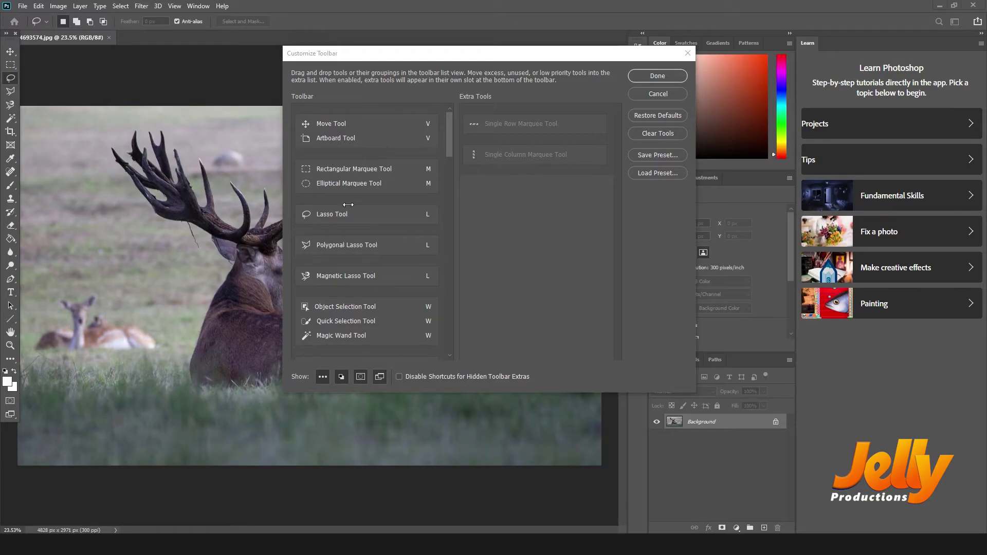
pyautogui.click(350, 218)
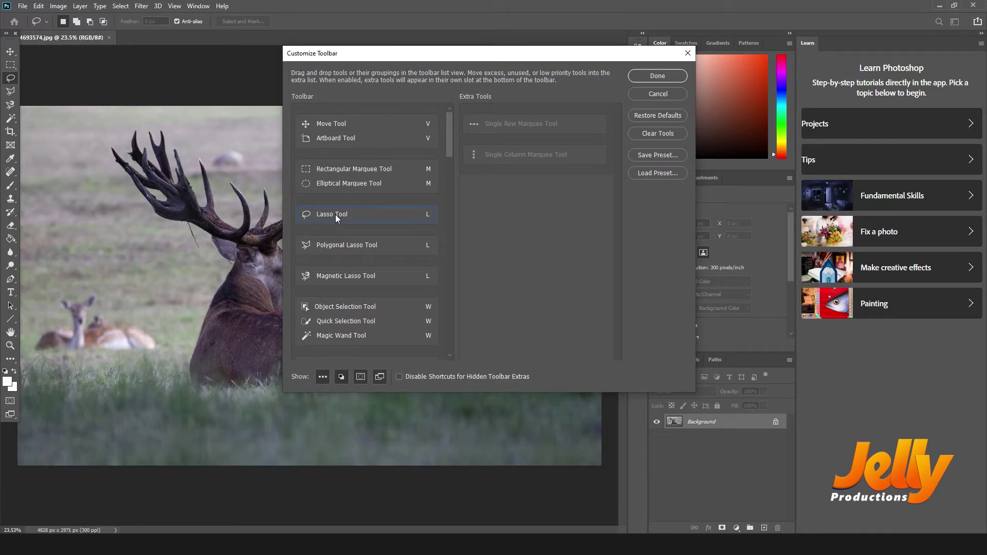
pyautogui.moveTo(335, 214)
pyautogui.mouseDown()
pyautogui.moveTo(329, 134)
pyautogui.moveTo(344, 133)
pyautogui.mouseUp()
pyautogui.moveTo(343, 134); pyautogui.dragTo(343, 135)
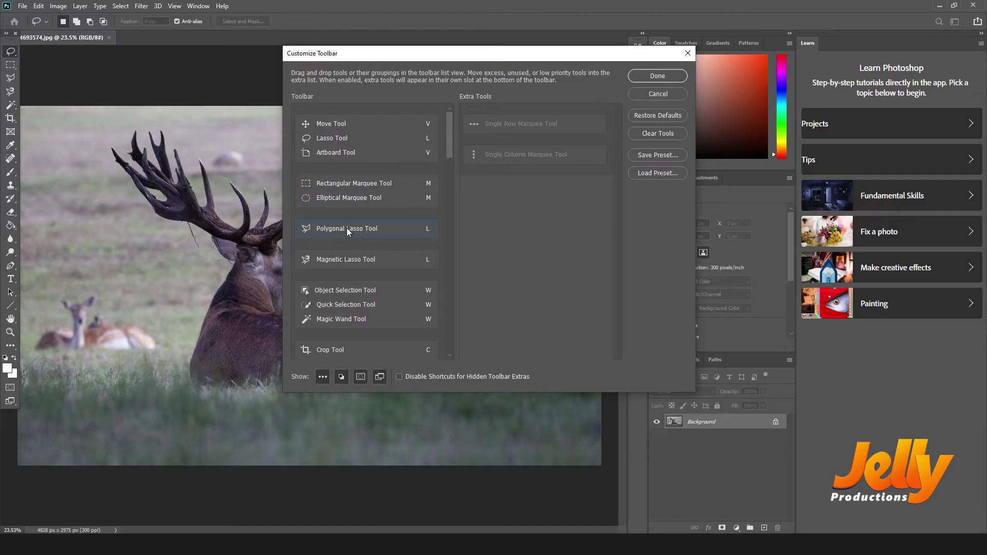
pyautogui.moveTo(347, 228); pyautogui.dragTo(506, 223)
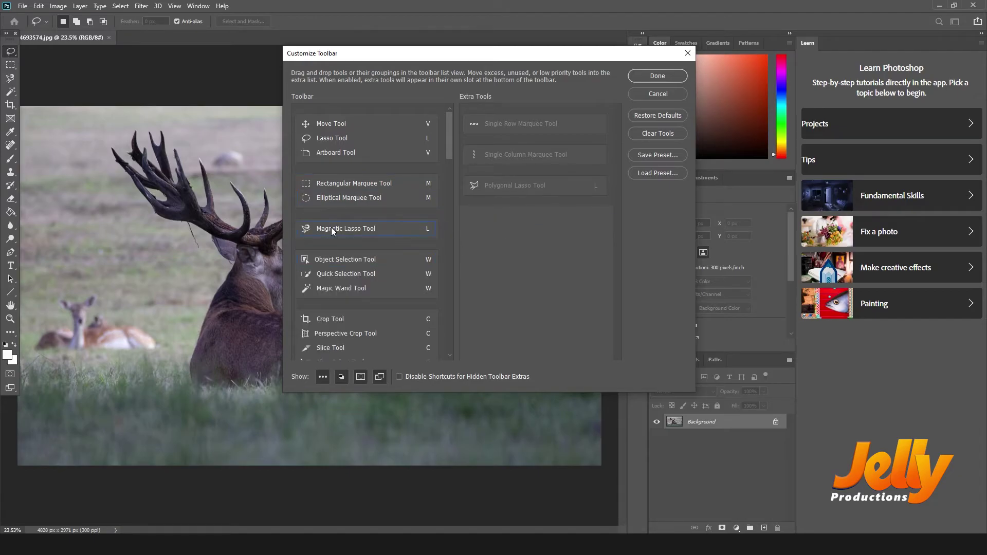
pyautogui.moveTo(331, 227); pyautogui.dragTo(534, 231)
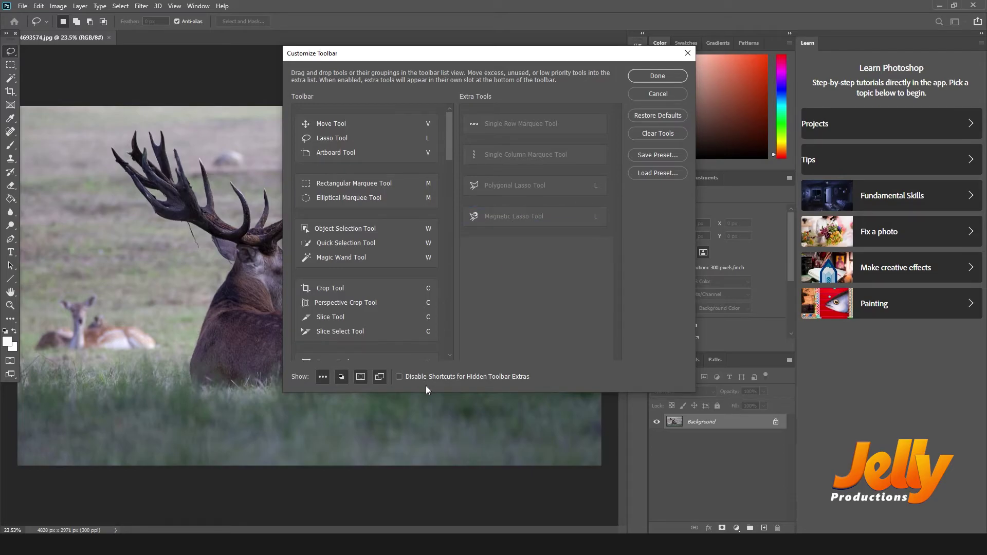
# Tick Disable Shortcuts for Hidden Toolbar Extras and change Elliptical Marquee's shortcut from M to O
pyautogui.click(399, 377)
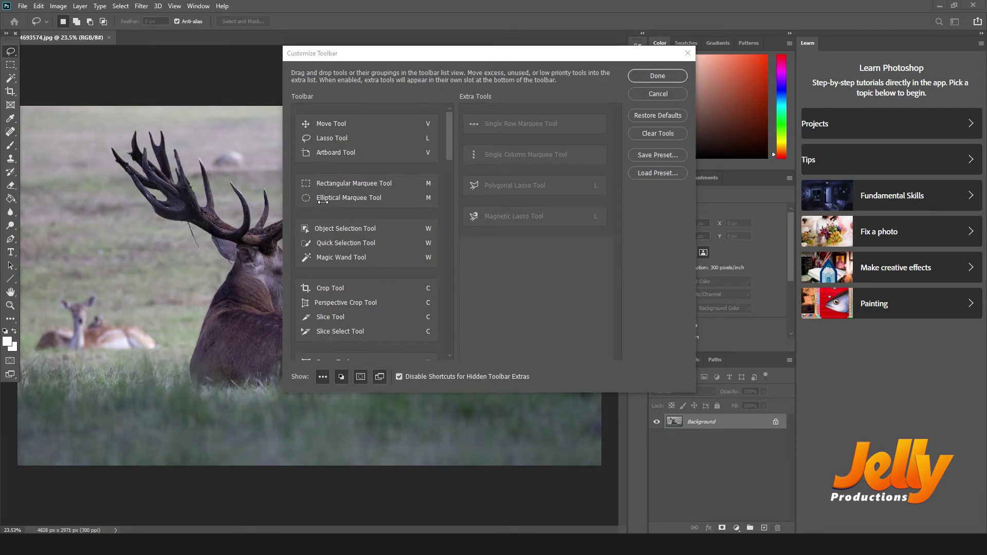
pyautogui.click(430, 198)
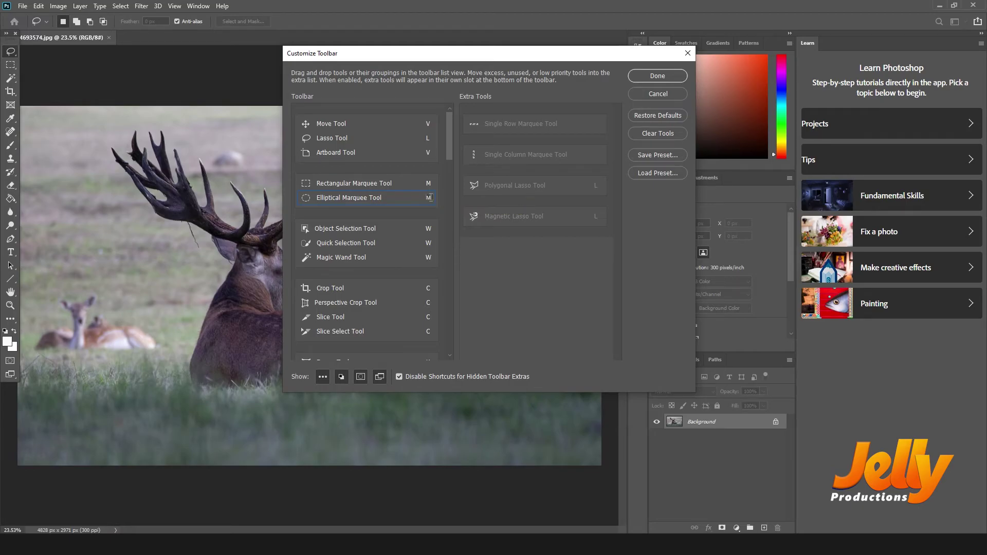
pyautogui.click(424, 198)
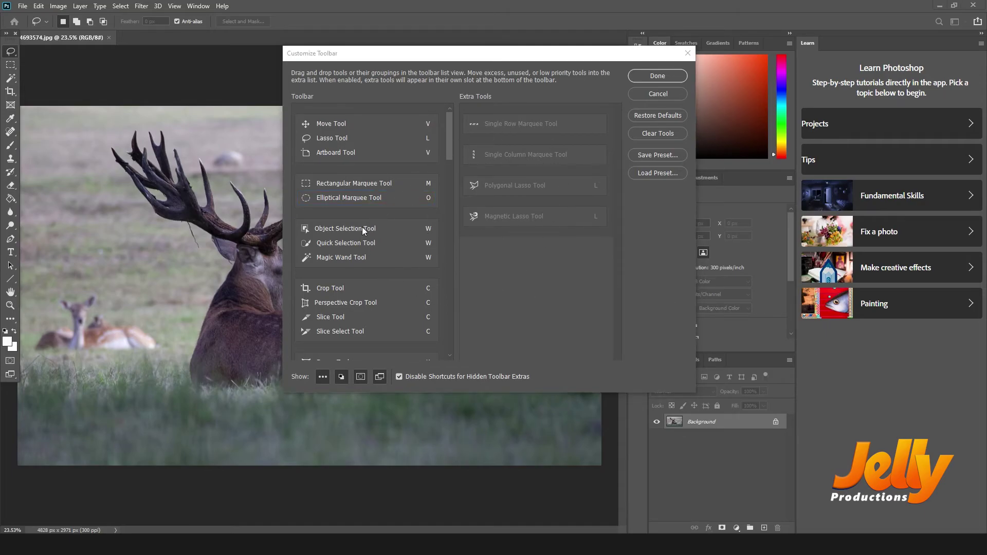
# Save the customized toolbar as a preset file named 'Jelly Preset'
pyautogui.click(662, 156)
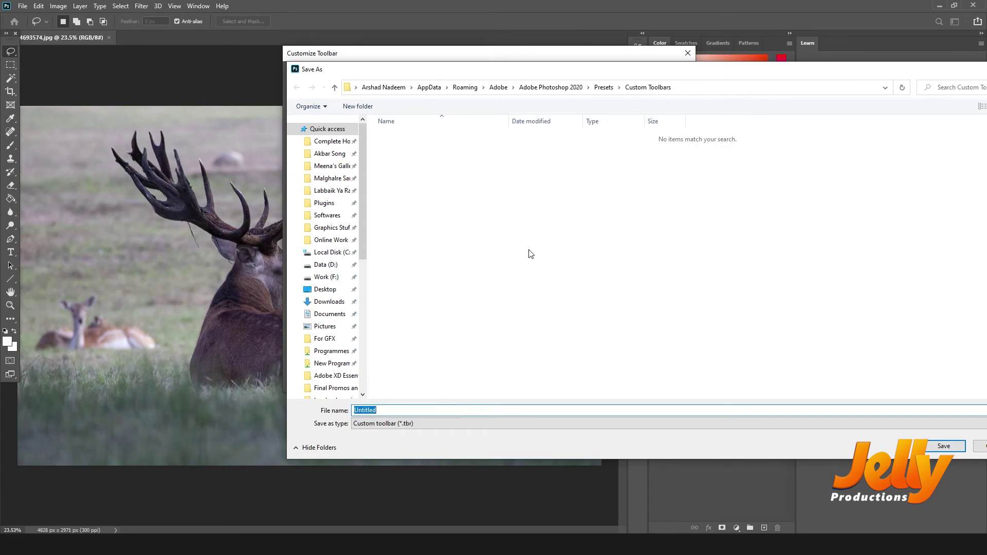
pyautogui.write('Jel')
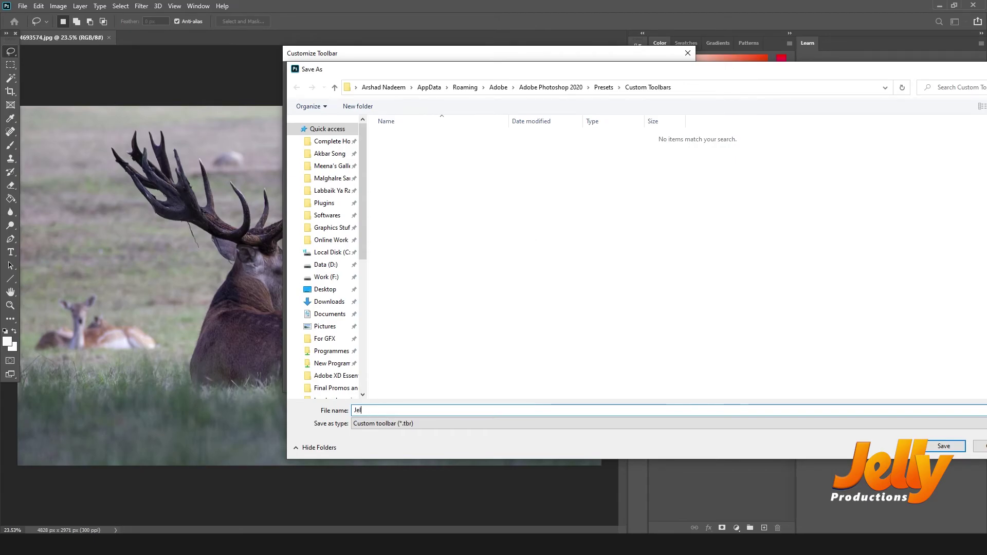
pyautogui.write('ly Pr')
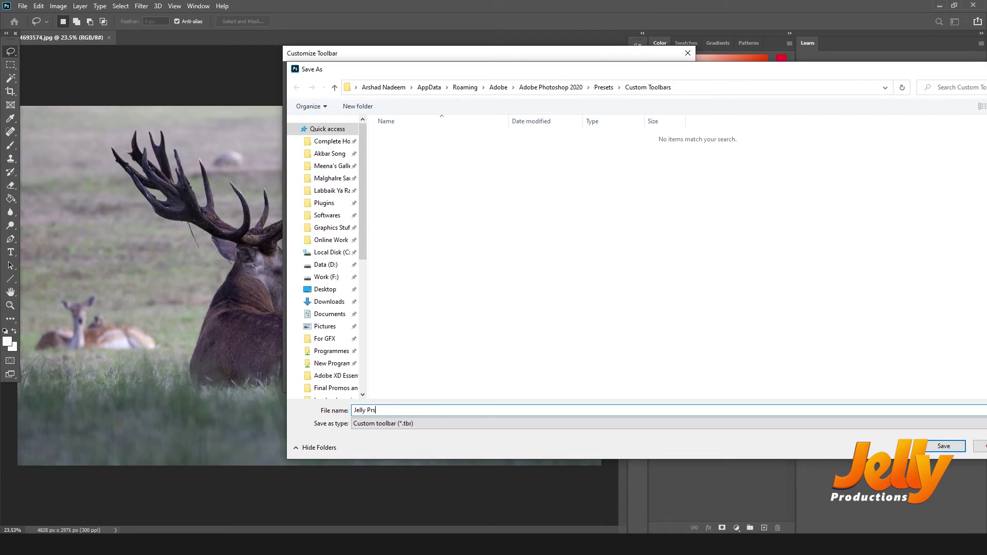
pyautogui.write('eset')
pyautogui.click(949, 446)
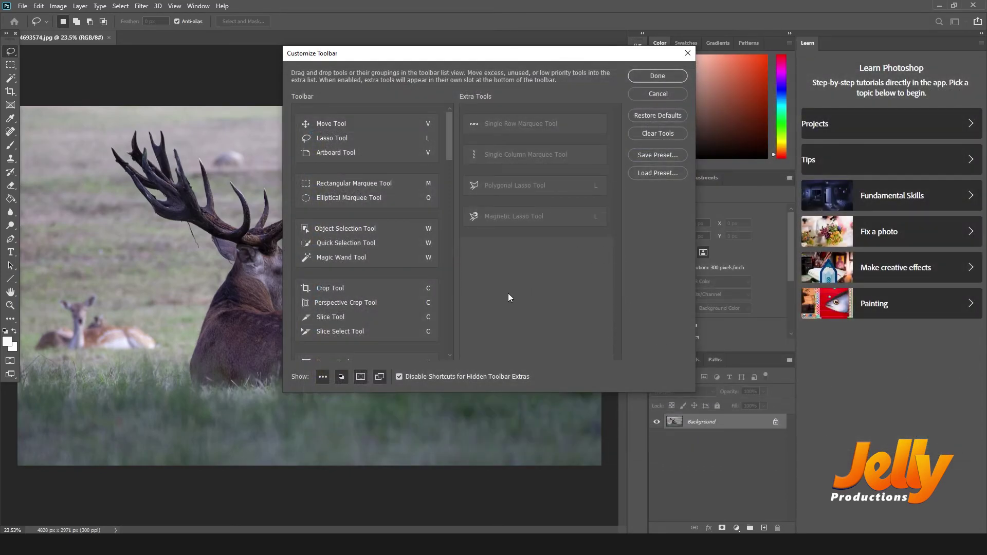
# Restore the default toolbar, then load Jelly Preset.tbr to bring back the custom layout
pyautogui.click(654, 115)
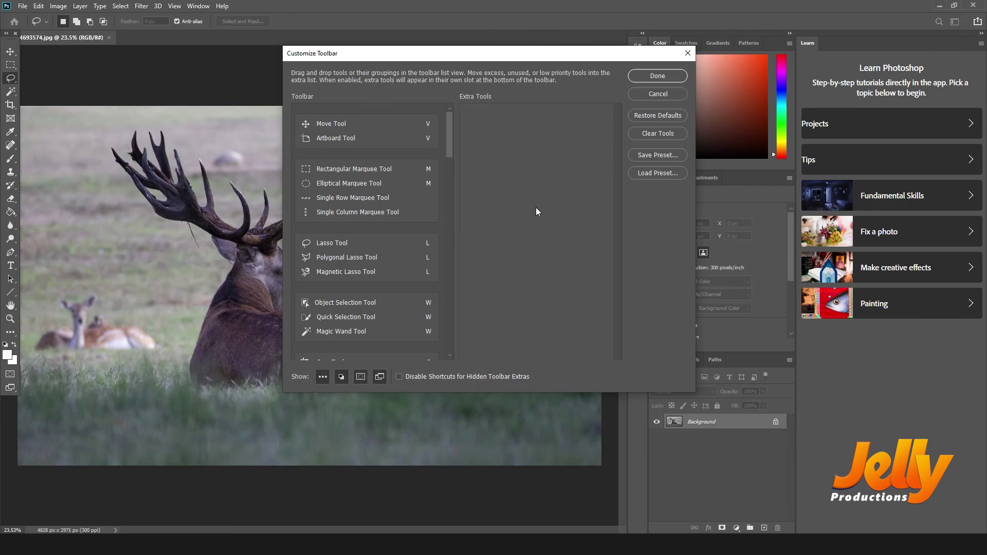
pyautogui.click(657, 174)
pyautogui.click(406, 137)
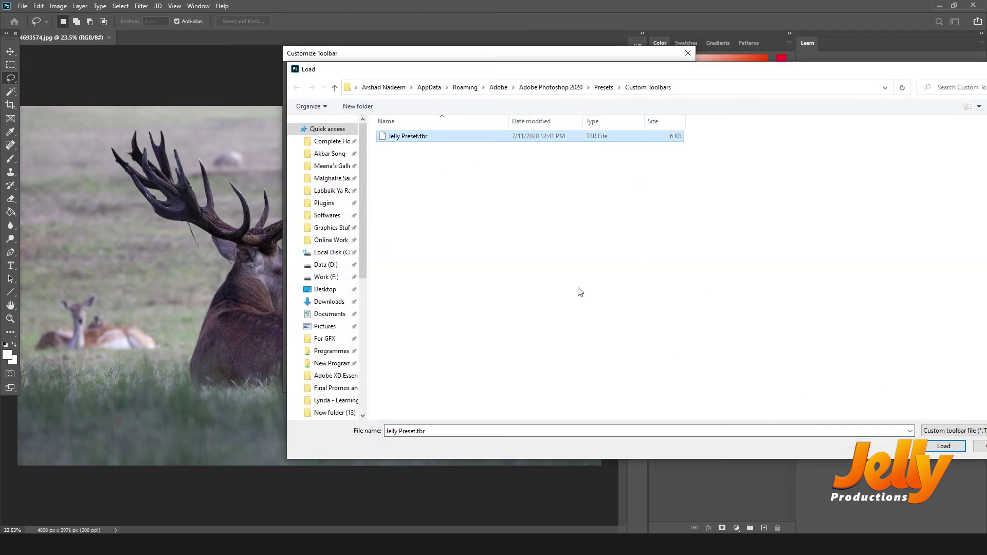
pyautogui.click(943, 447)
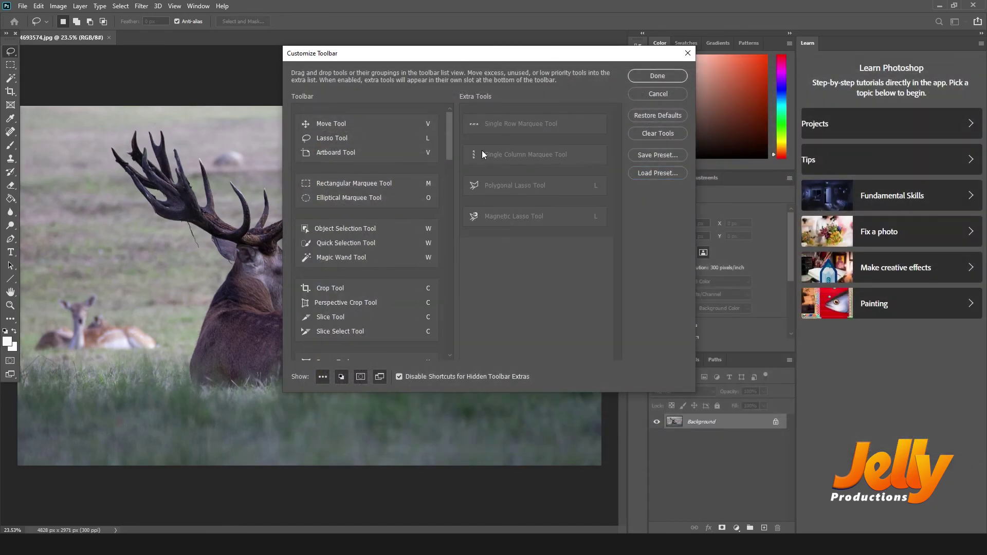